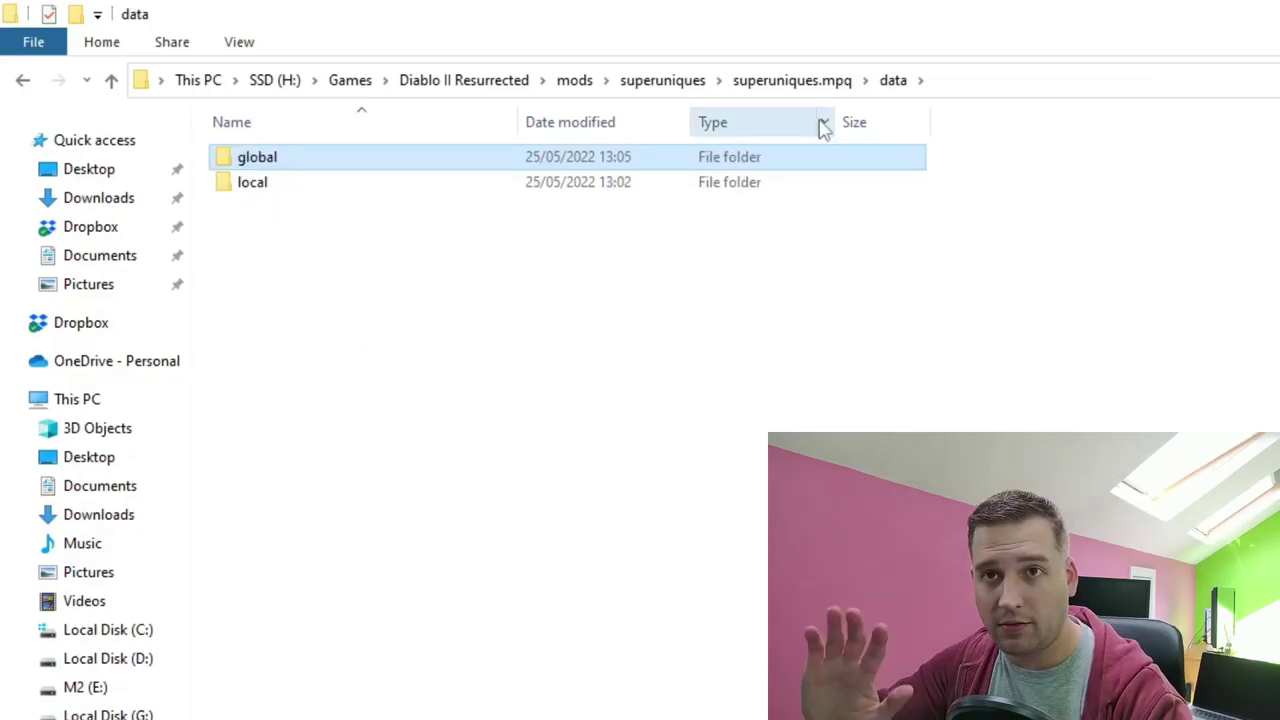
Browse local\lng\strings to find monsters.json, then select superuniques.txt in data\global\excel.
double_click(258, 183)
double_click(268, 166)
double_click(270, 166)
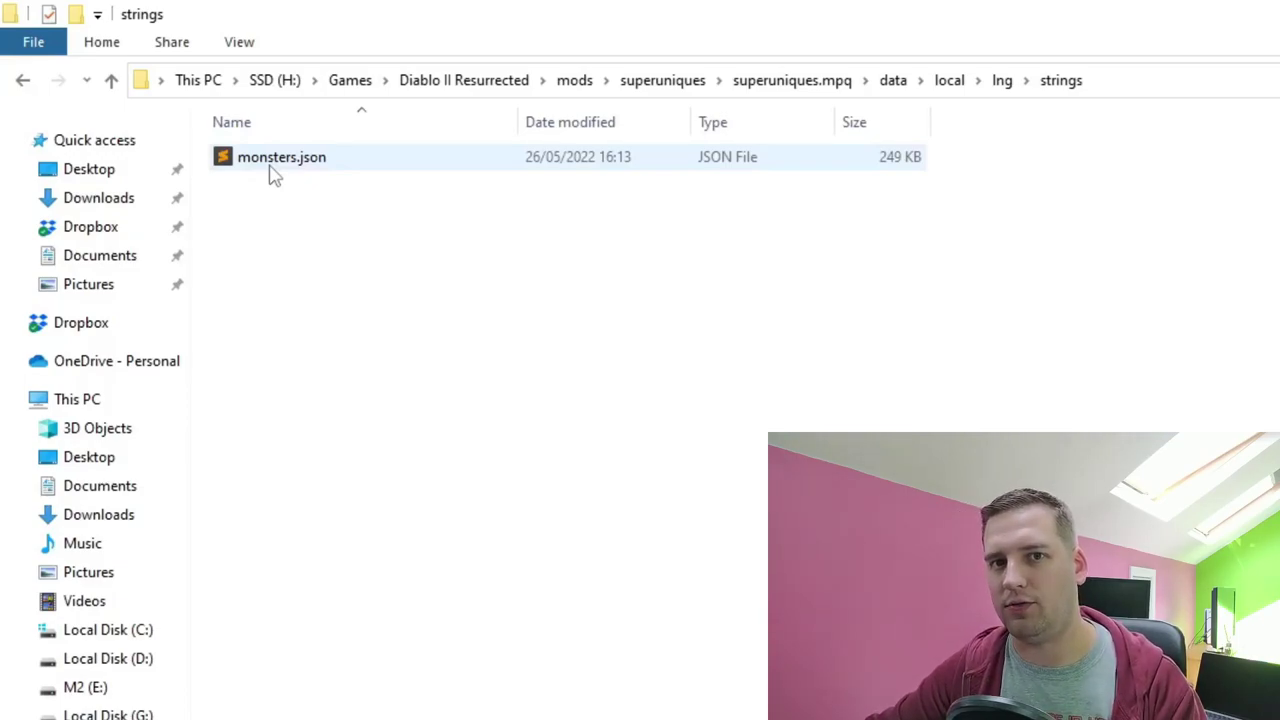
key(alt+Left)
click(235, 185)
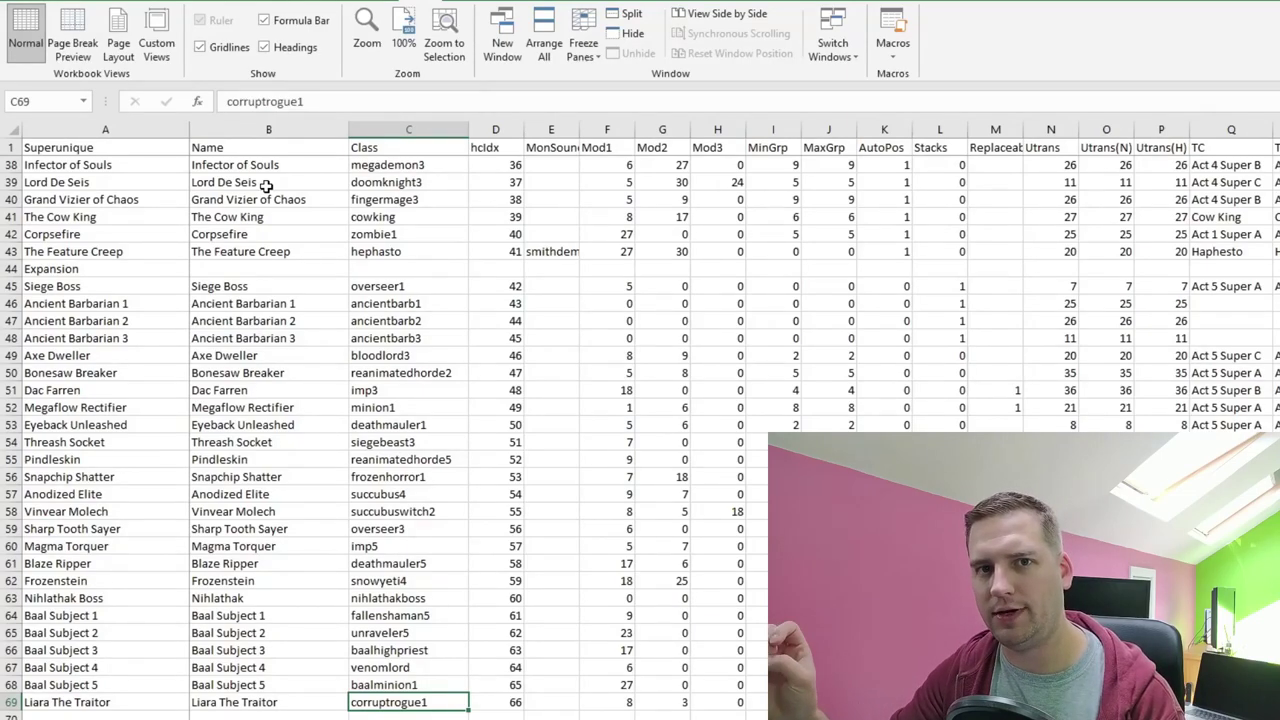
Review the first superunique entries: Coldcrow, Rakanishu, Treehead WoodFist, Griswold and The Countess.
key(alt+Tab)
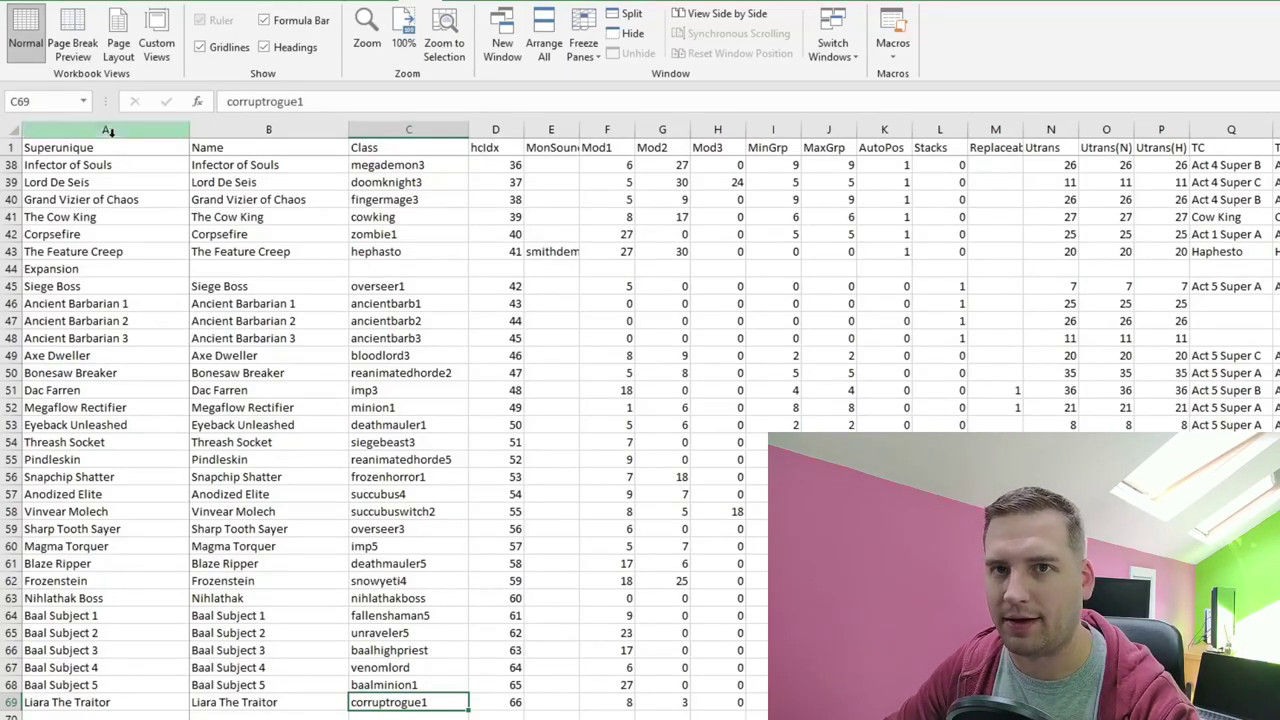
scroll(148, 354, up, 12)
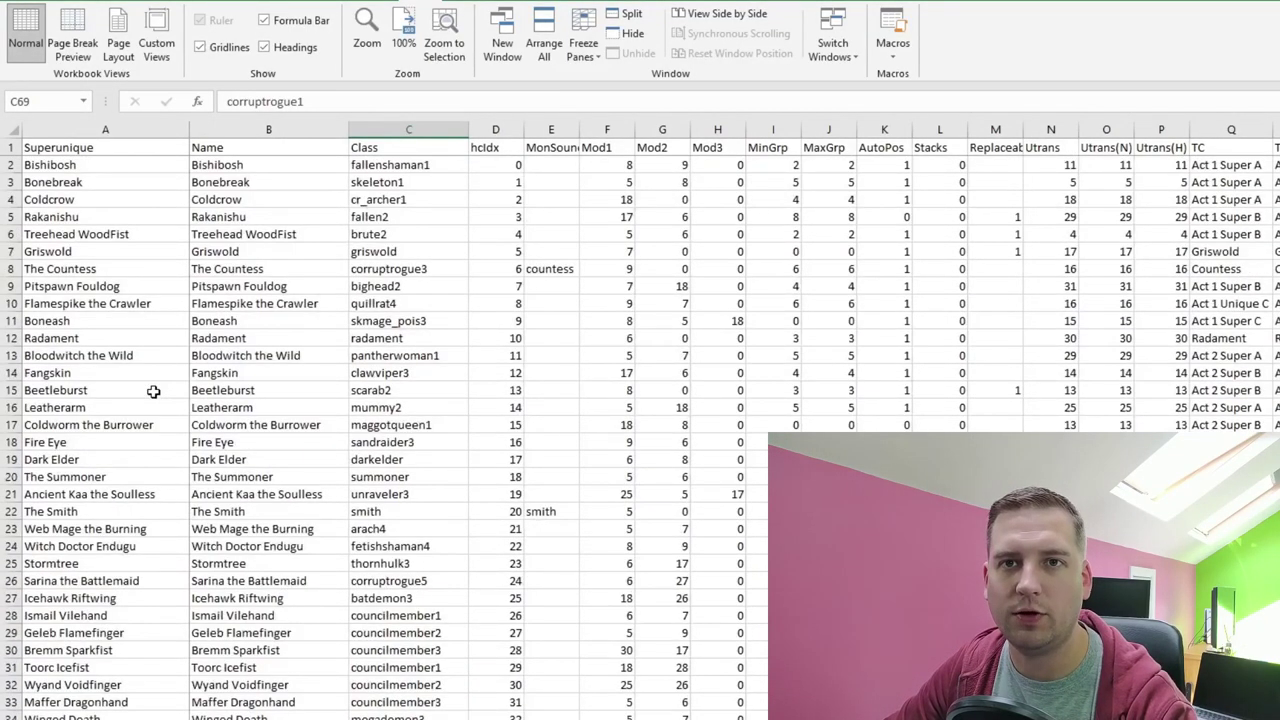
click(84, 196)
click(82, 216)
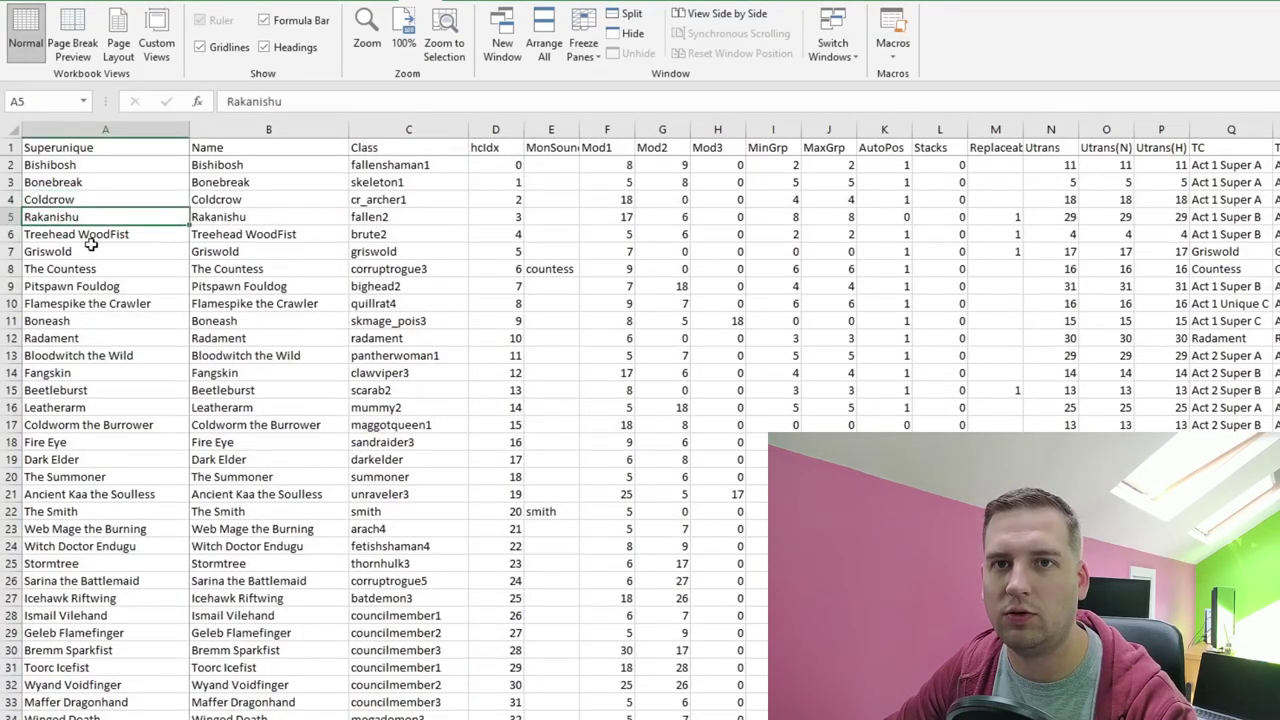
click(101, 232)
click(92, 251)
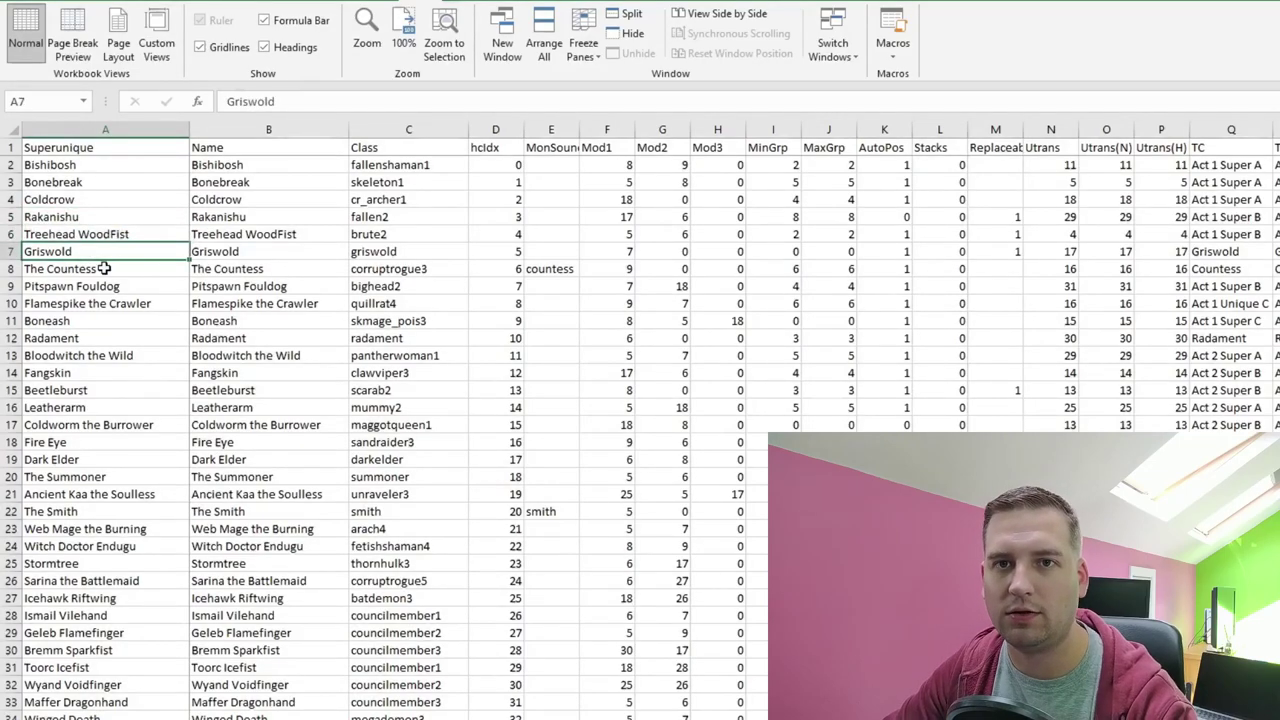
click(105, 268)
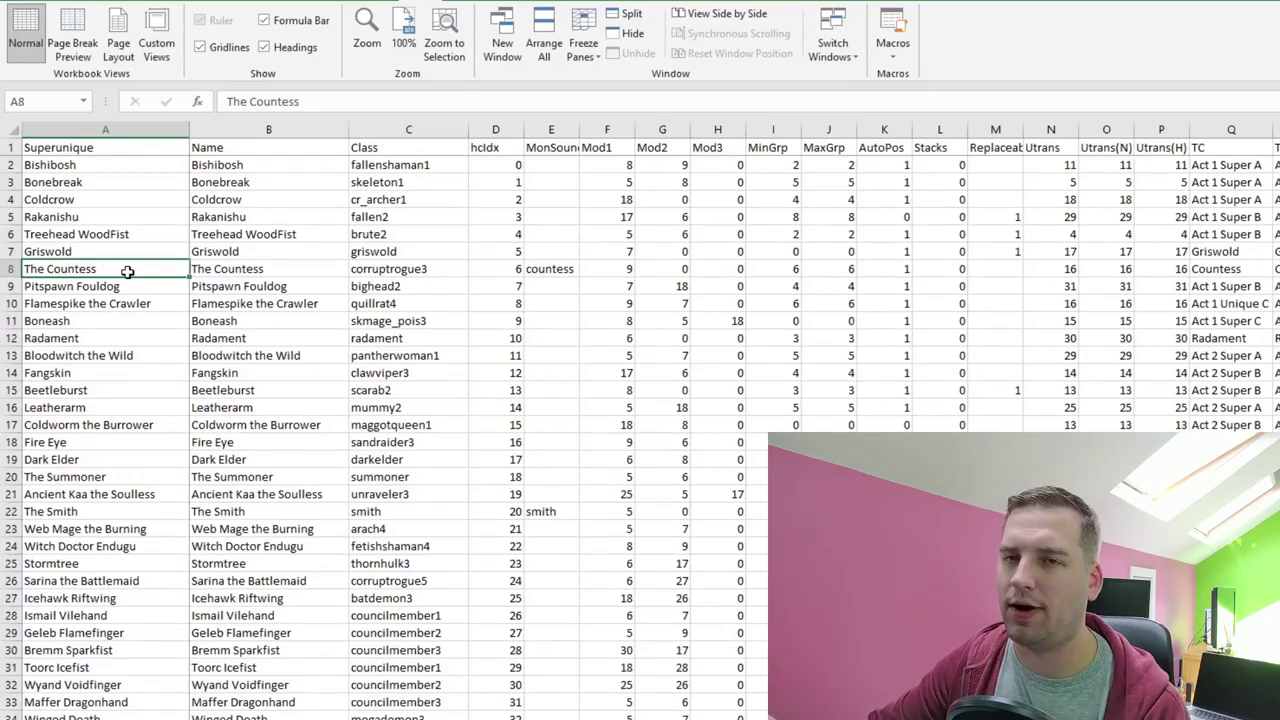
Jump to the last row, Liara The Traitor, check its corruptrogue1 class, and view the monster stats sheet.
key(ctrl+Down)
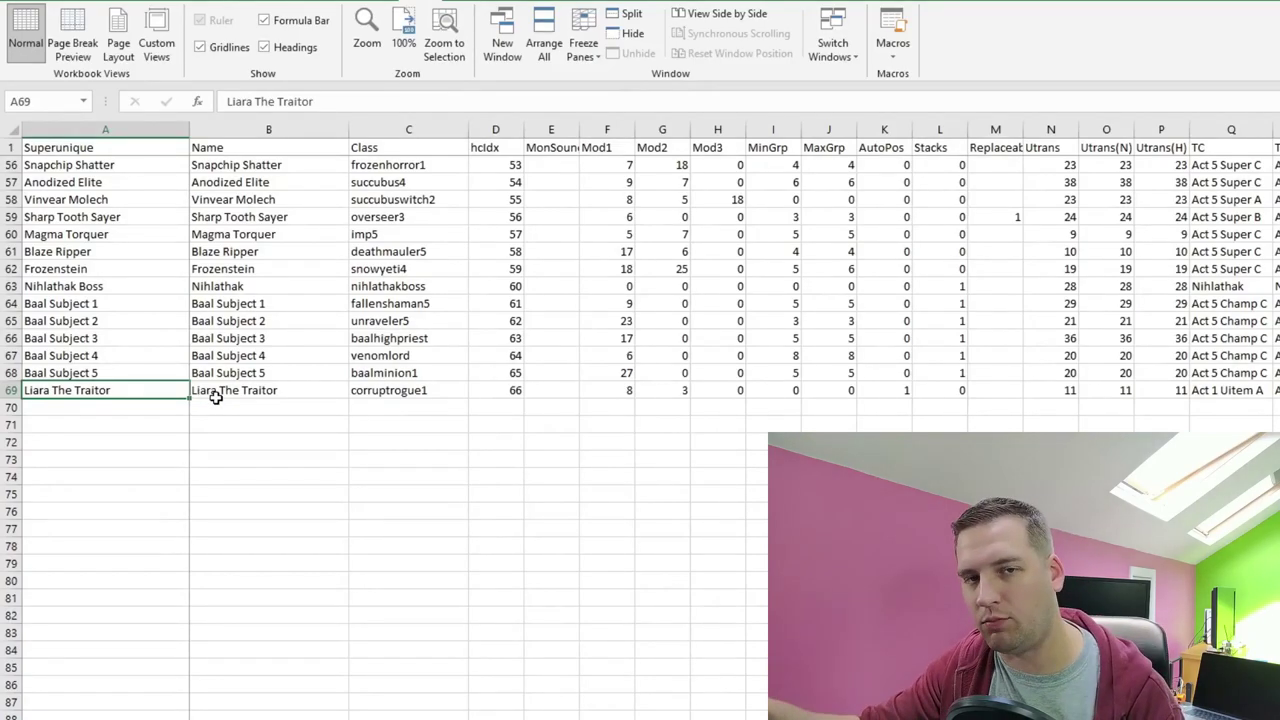
click(404, 394)
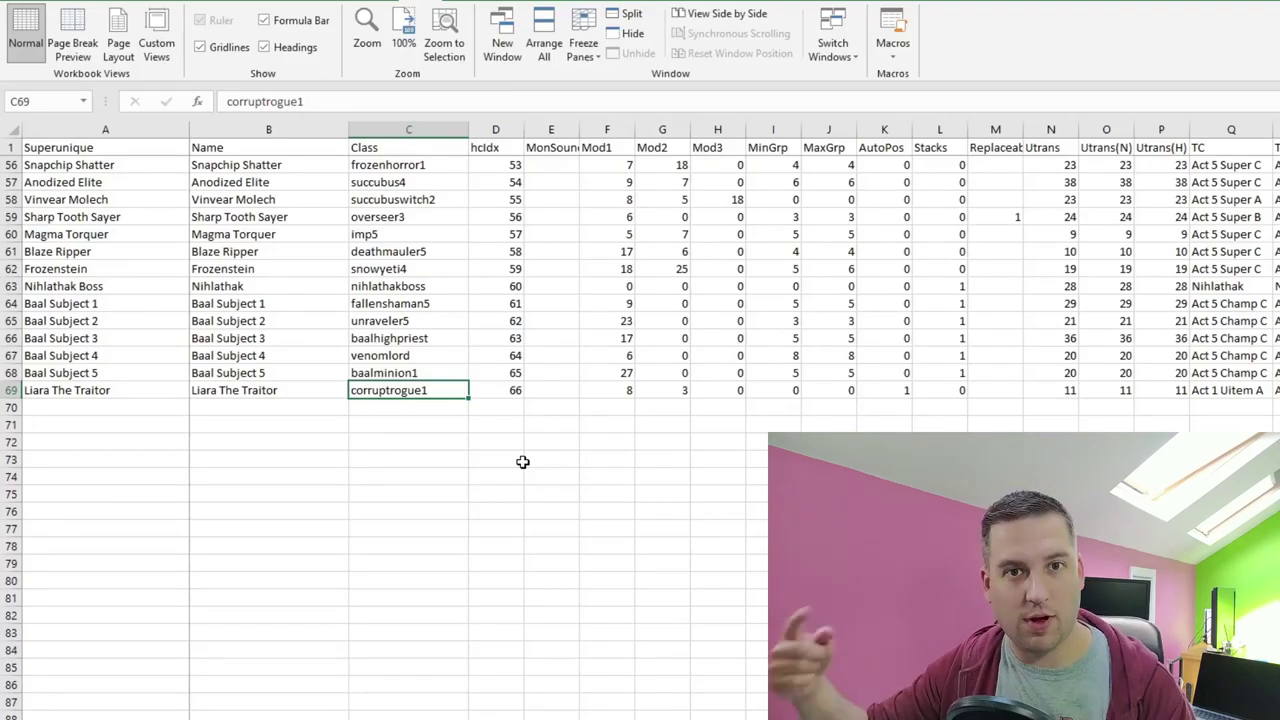
key(ctrl+Tab)
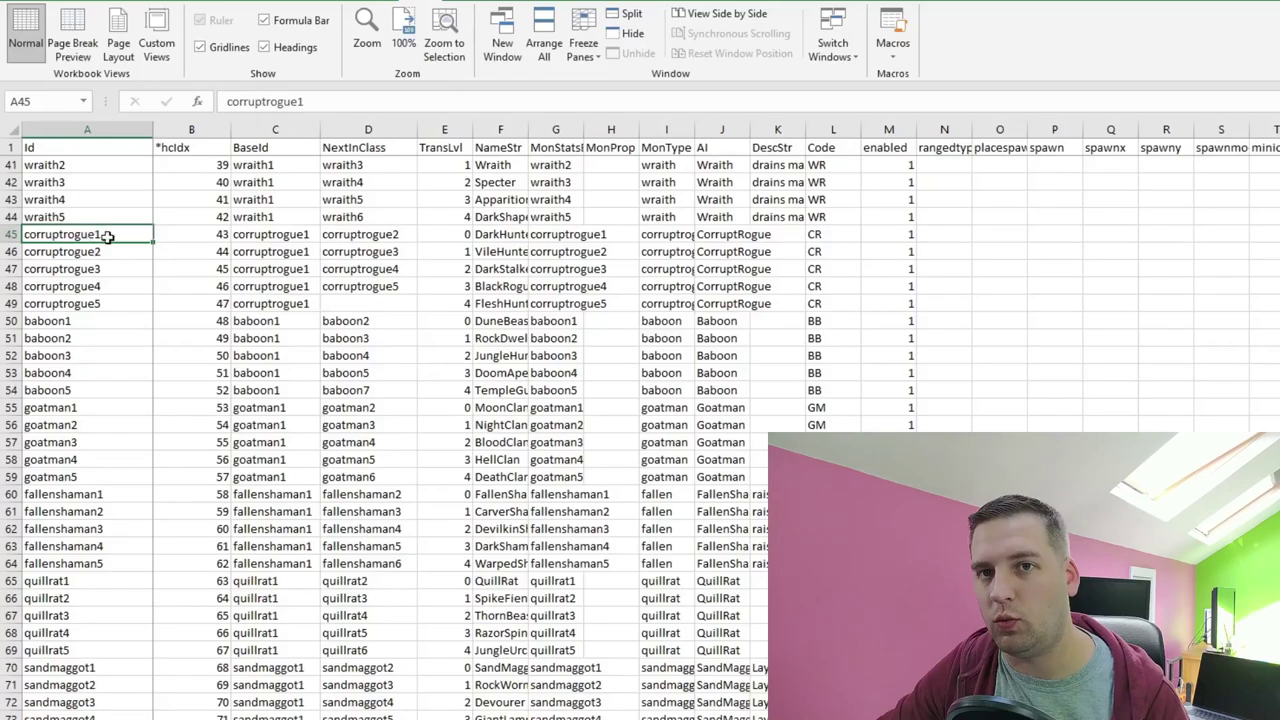
AutoFit the NameStr column to show corruptrogue1's name DarkHunter, then return to the superuniques sheet.
click(500, 234)
key(alt+h)
key(o)
key(i)
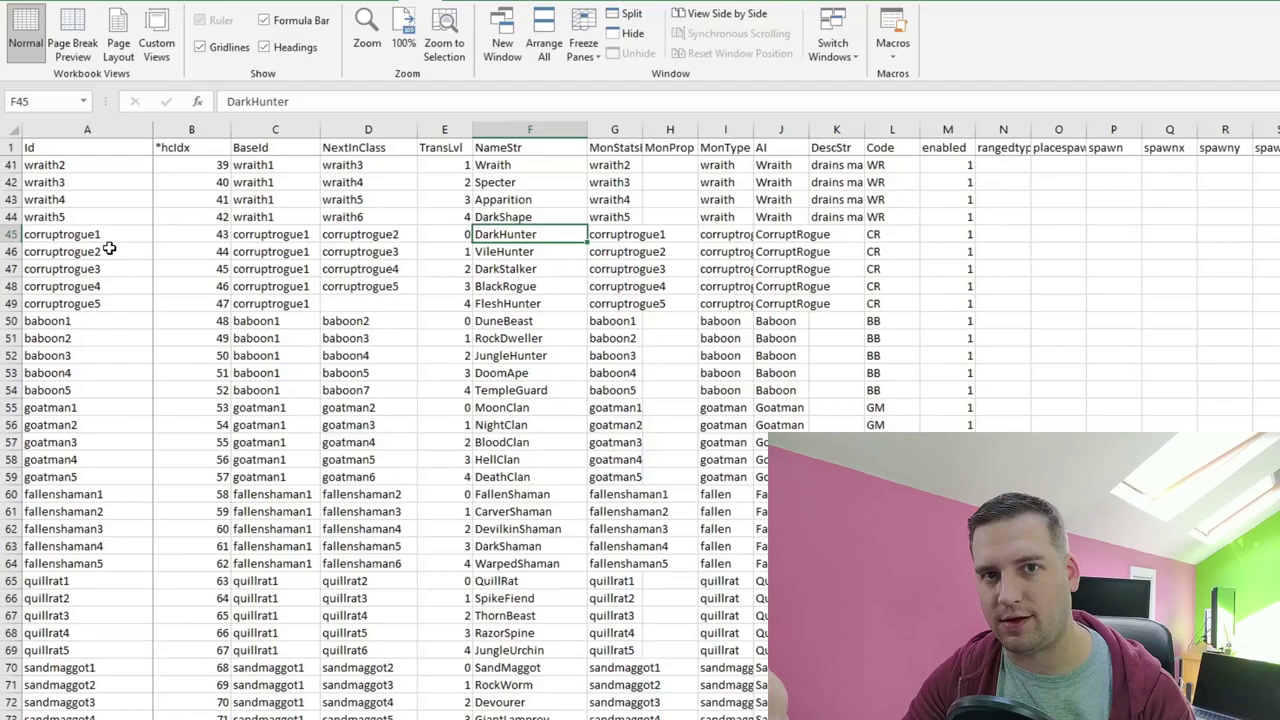
key(ctrl+Tab)
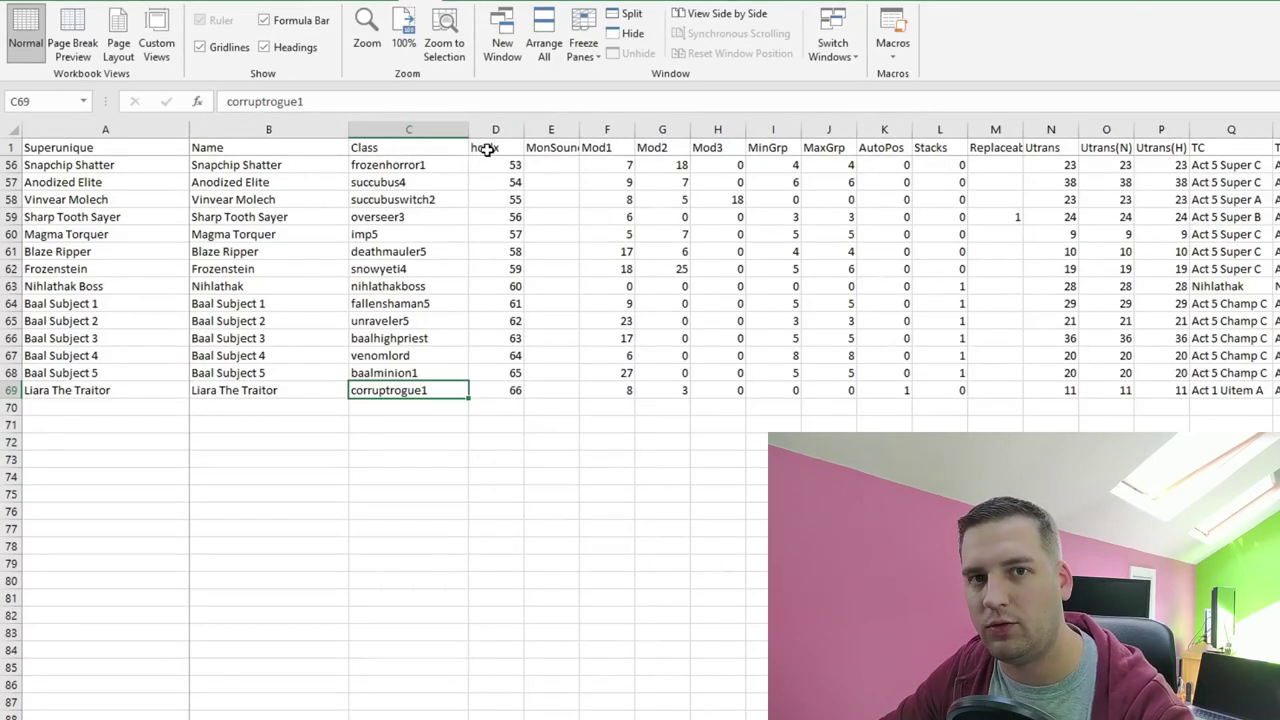
click(507, 391)
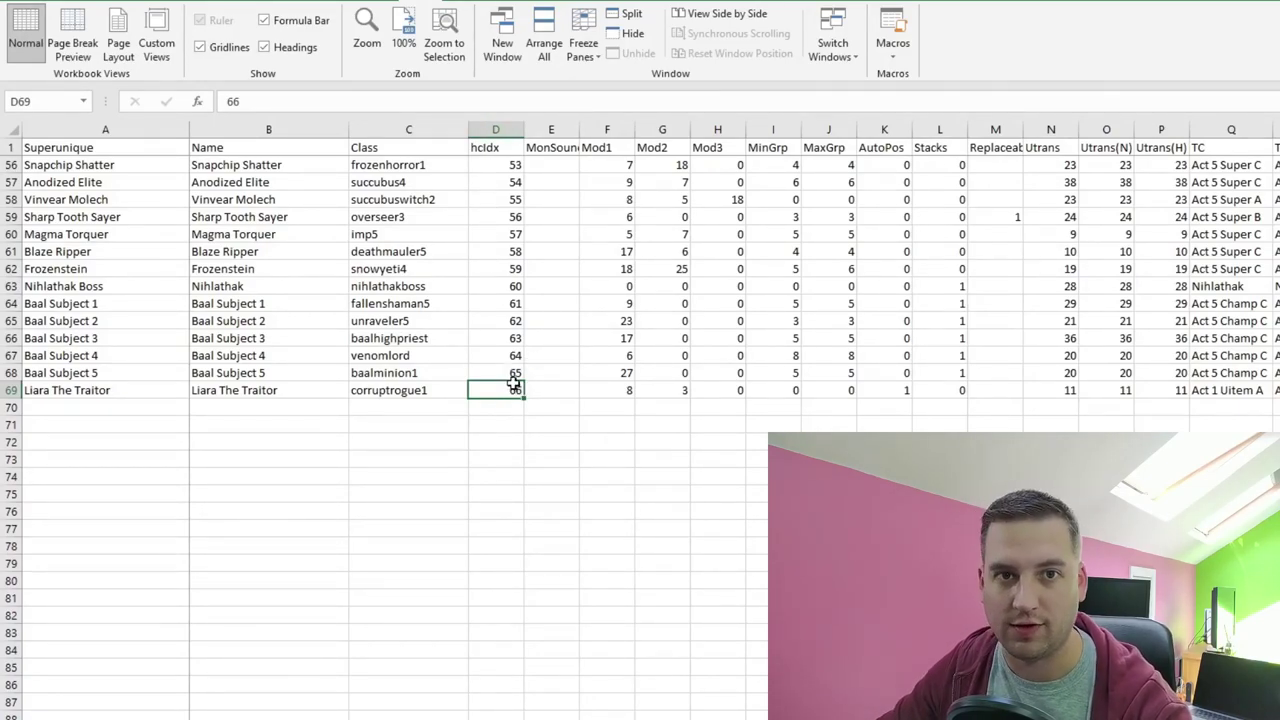
click(512, 372)
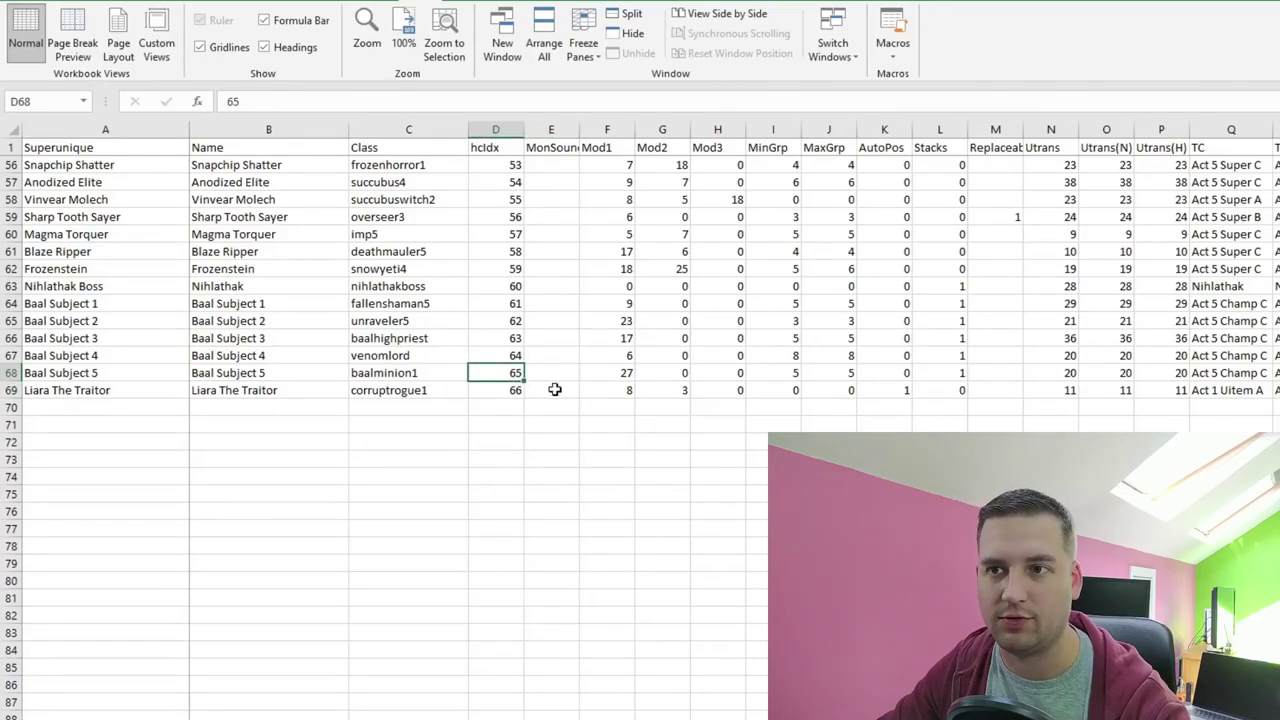
click(594, 391)
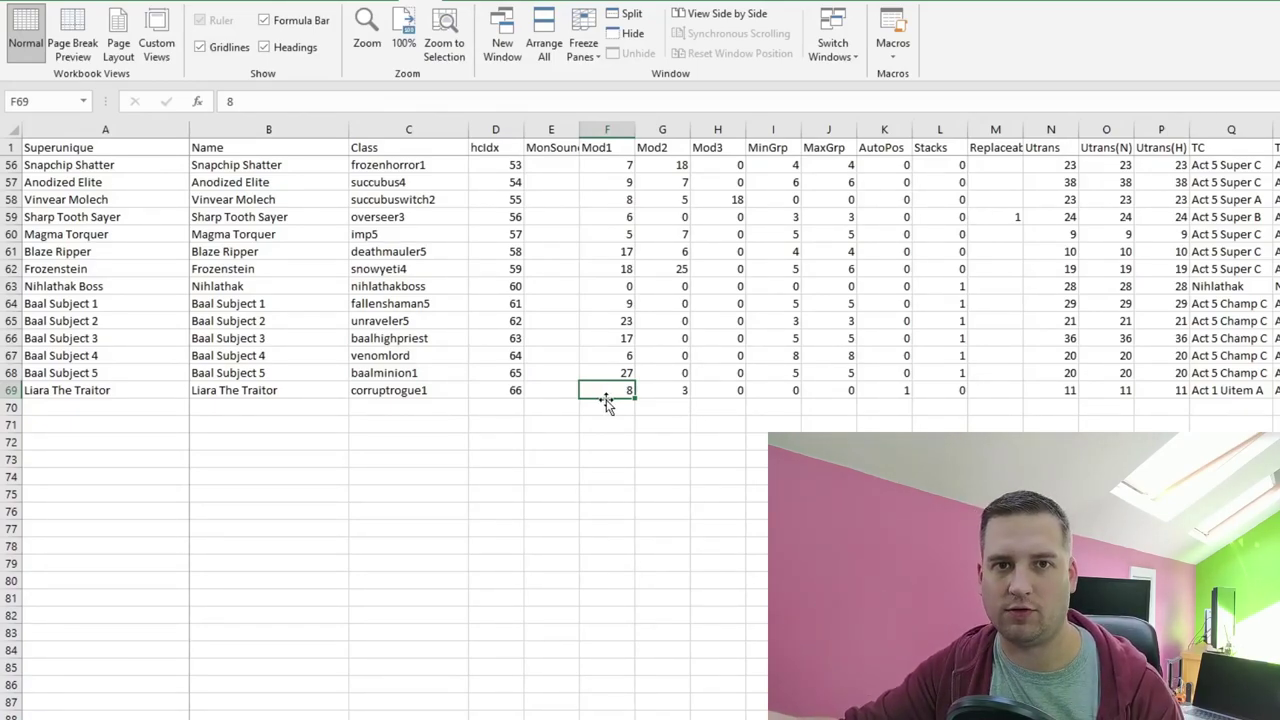
click(795, 391)
click(806, 393)
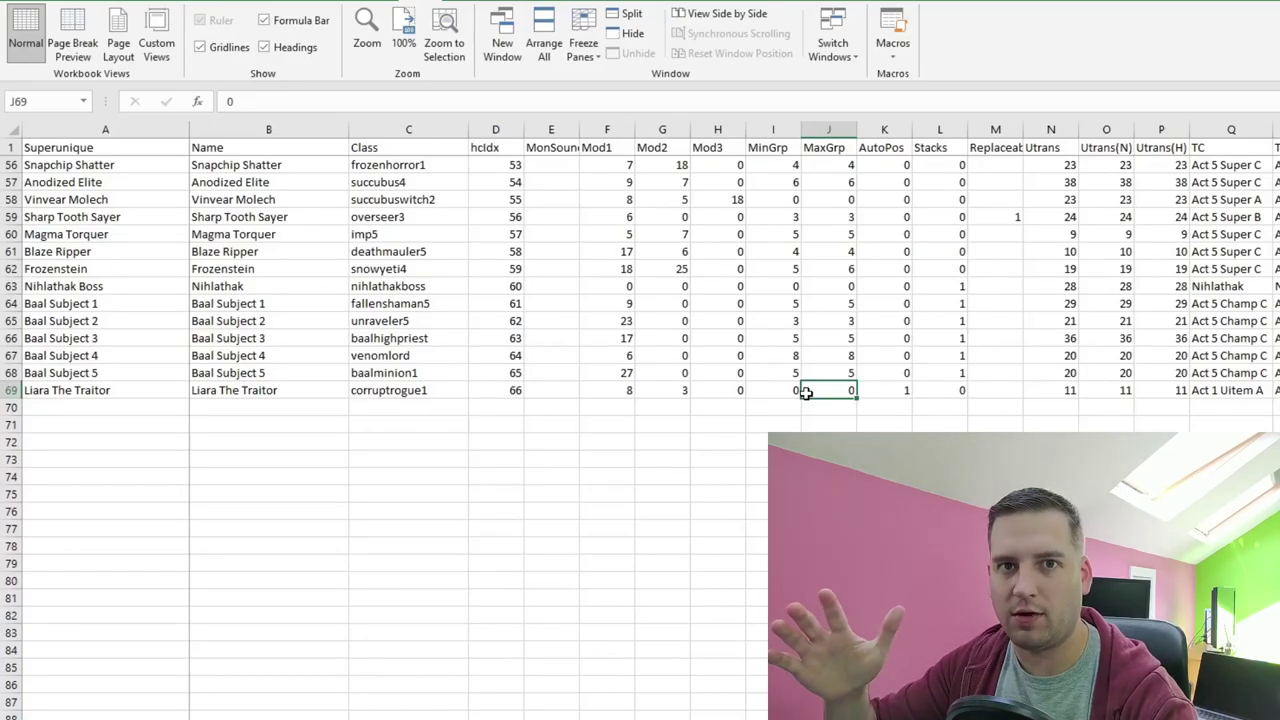
key(Right)
key(Right)
key(Left)
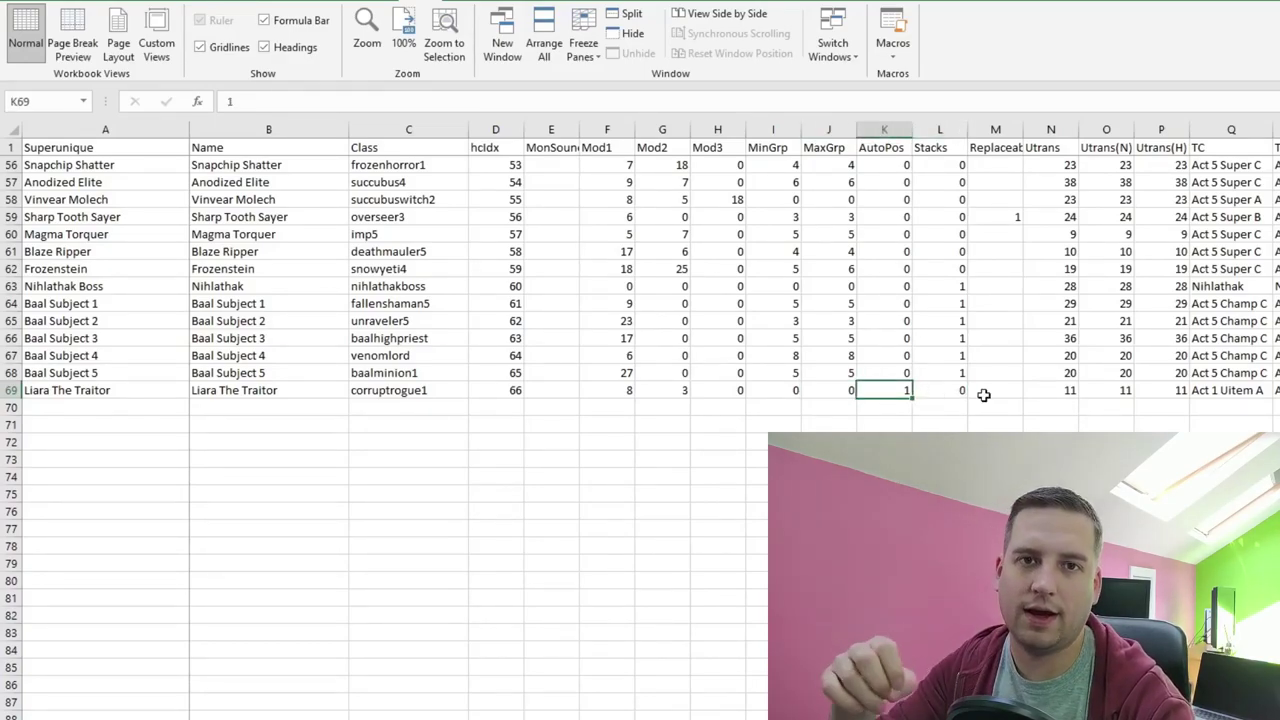
key(Right)
key(Right)
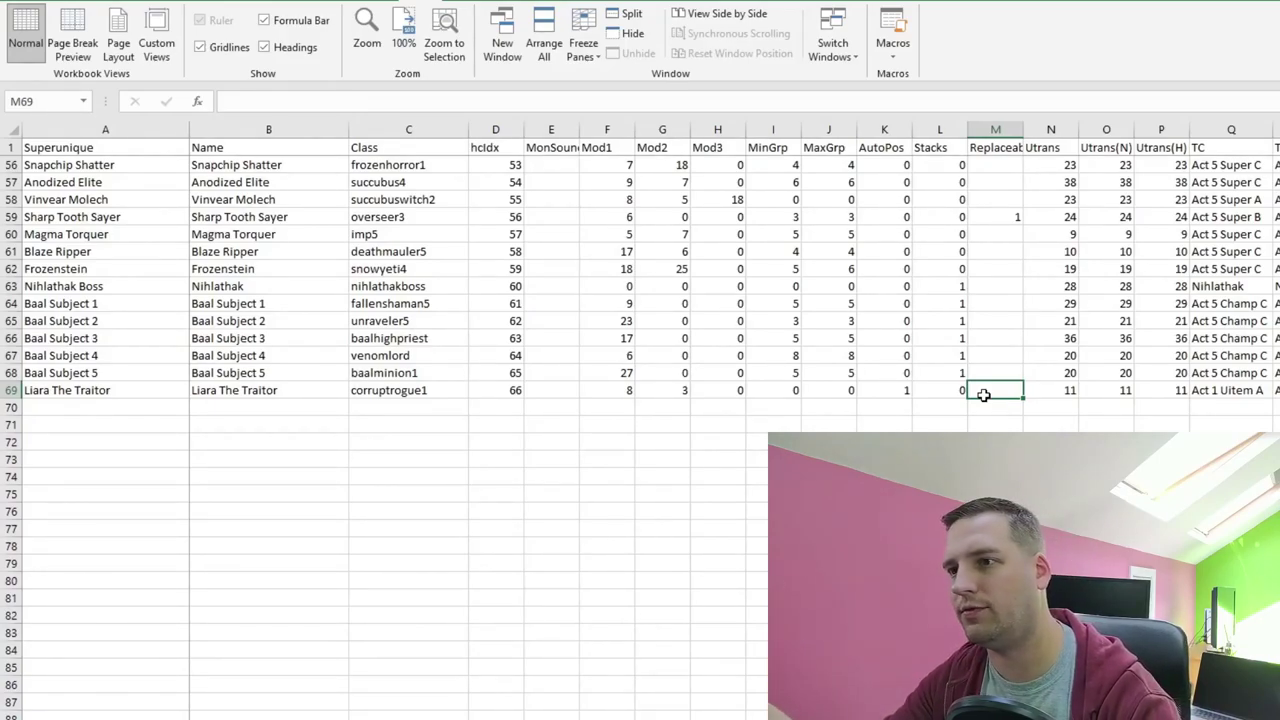
key(Left)
key(Left)
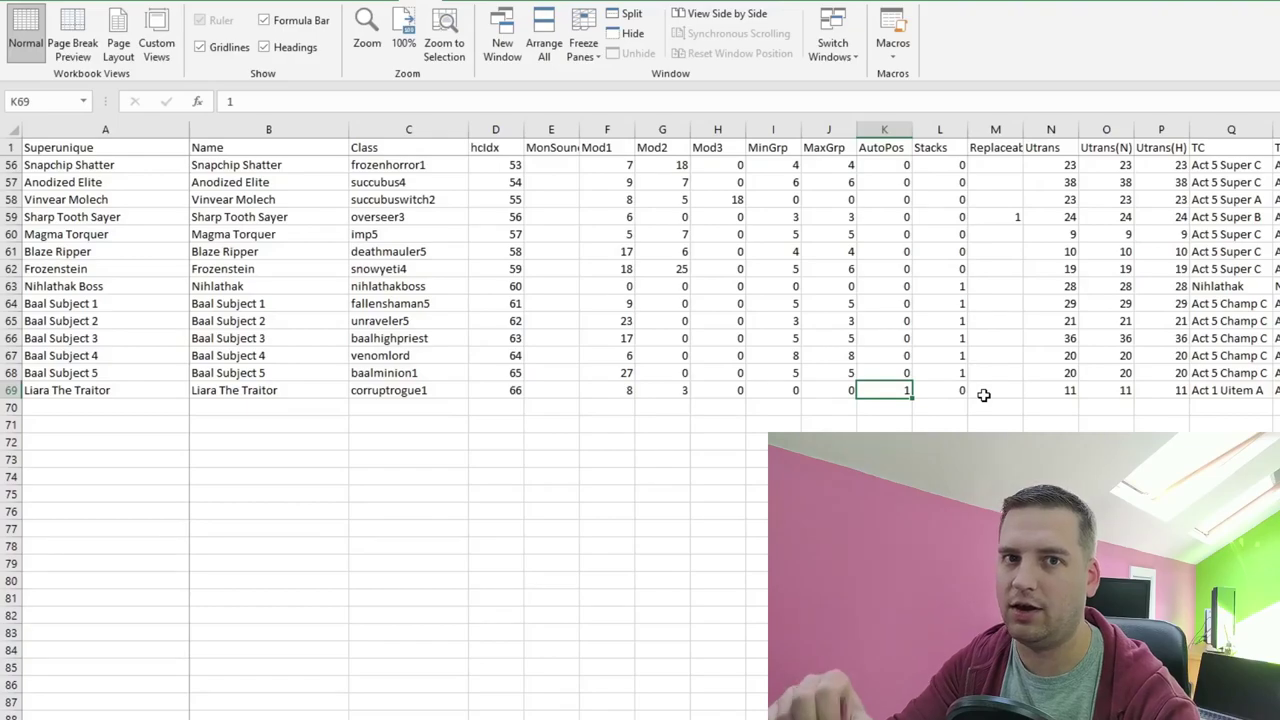
key(Right)
key(Right)
key(Right)
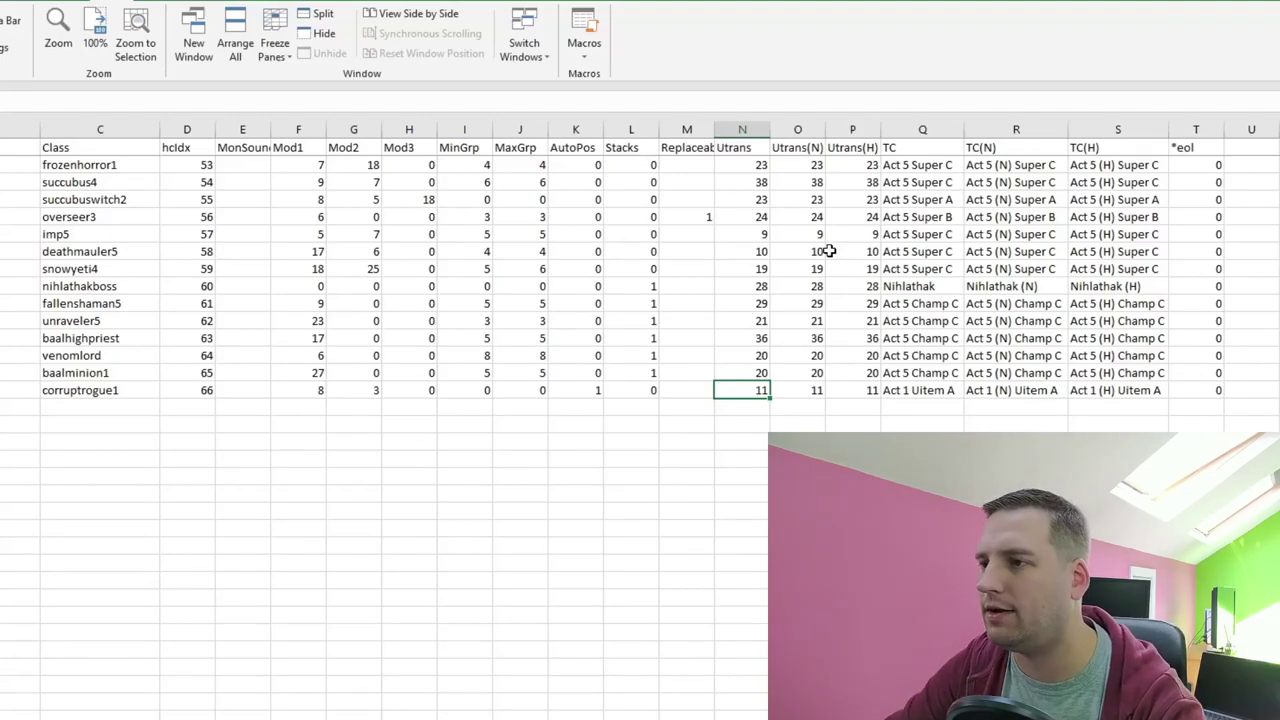
key(Right)
key(Right)
key(Right)
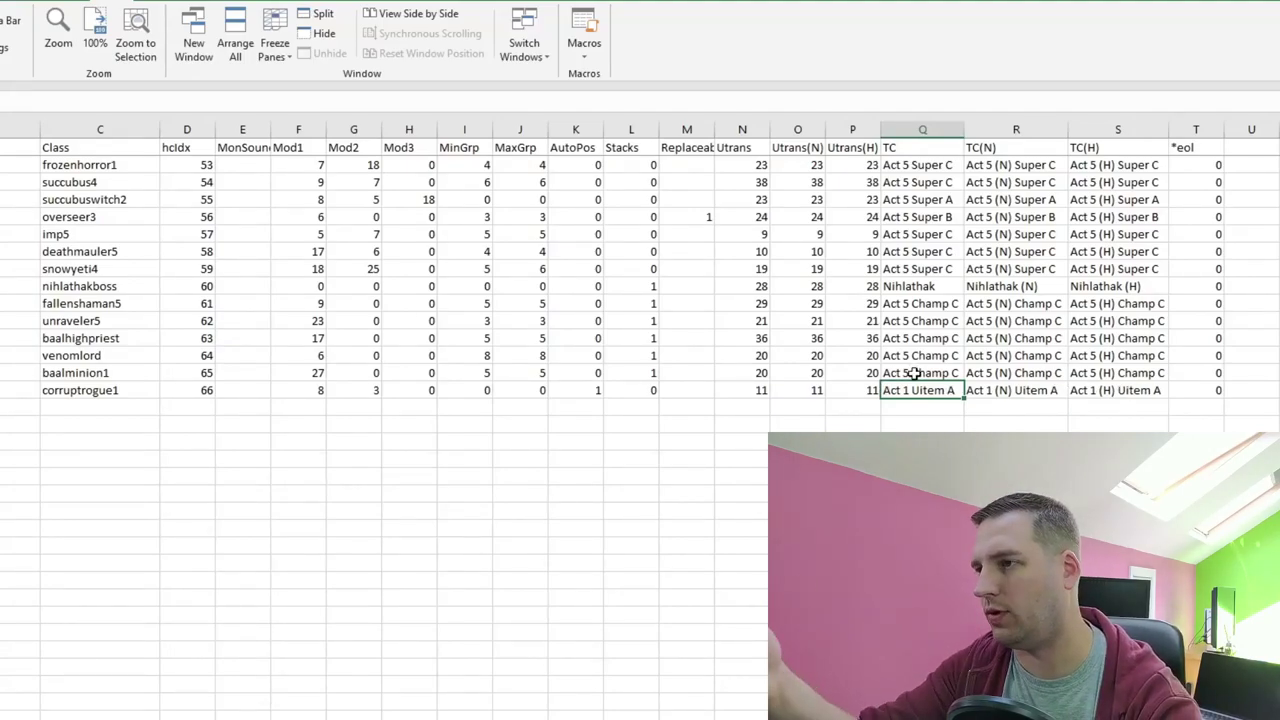
scroll(260, 223, up, 1)
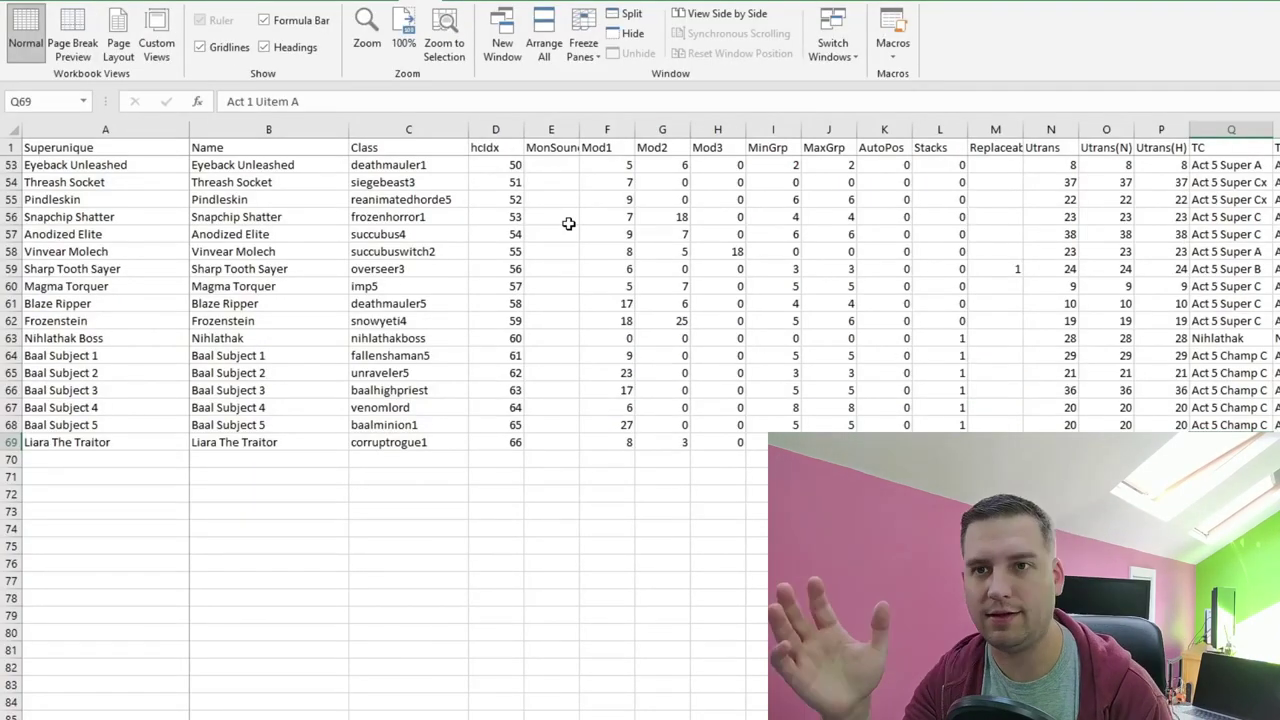